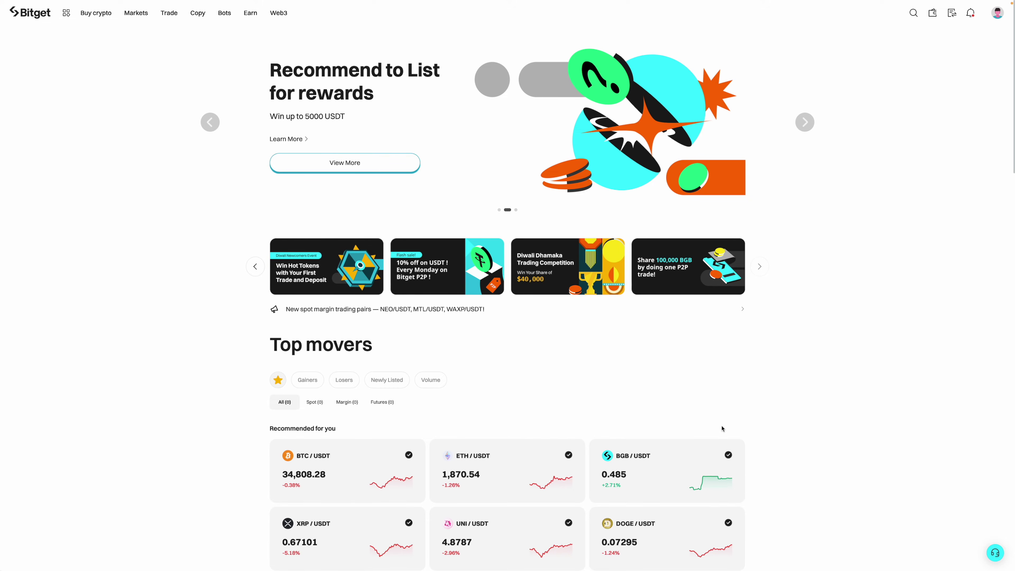
# Step: Find the USDC/USDT pair among the spot markets and open its trading page
pyautogui.moveTo(164, 8)
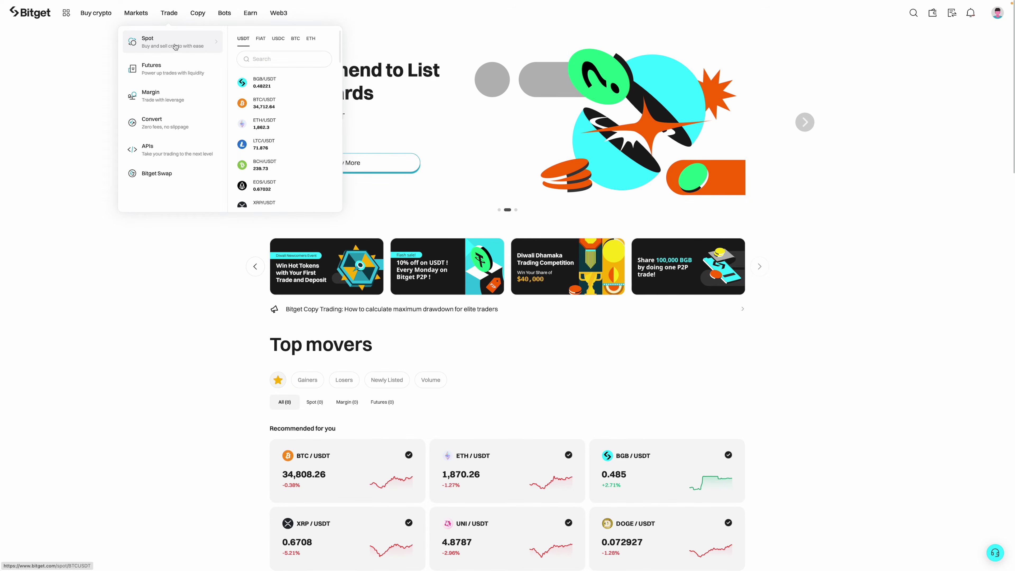
pyautogui.click(275, 64)
pyautogui.write('USDC')
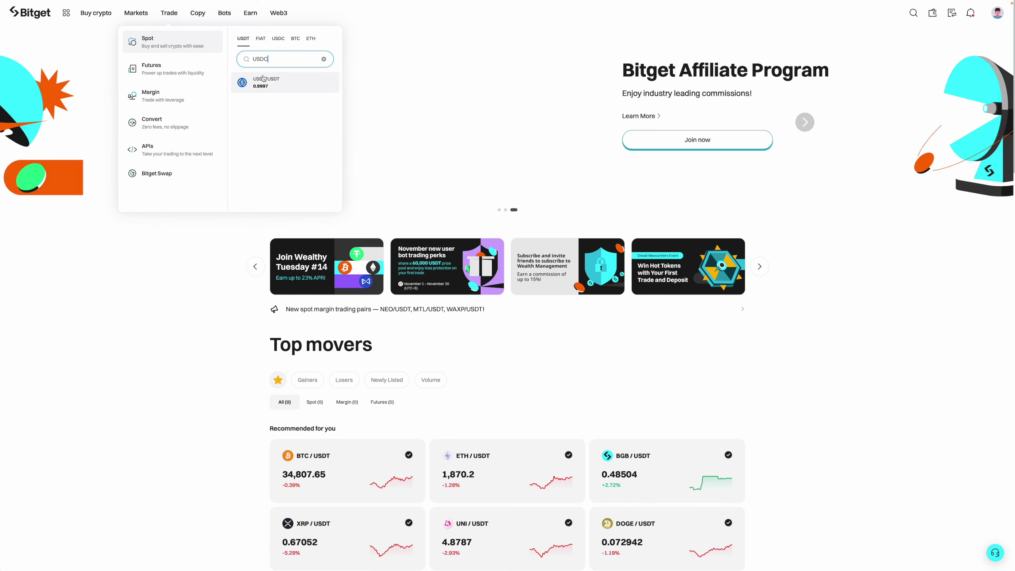
pyautogui.click(272, 84)
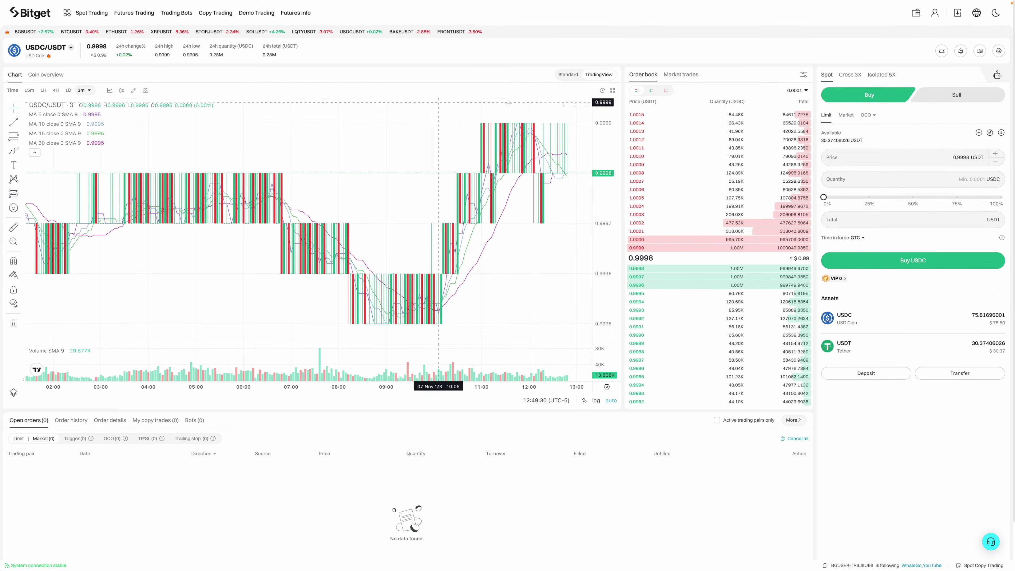
# Step: Buy USDC with a market order using 100% of the available USDT, and return to the Bitget home page
pyautogui.click(846, 116)
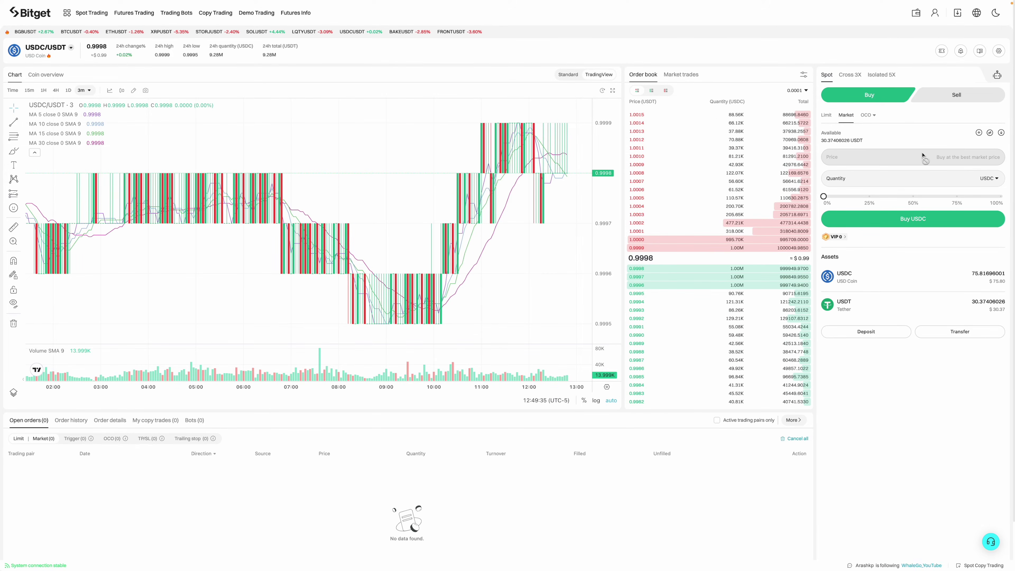
pyautogui.click(1001, 197)
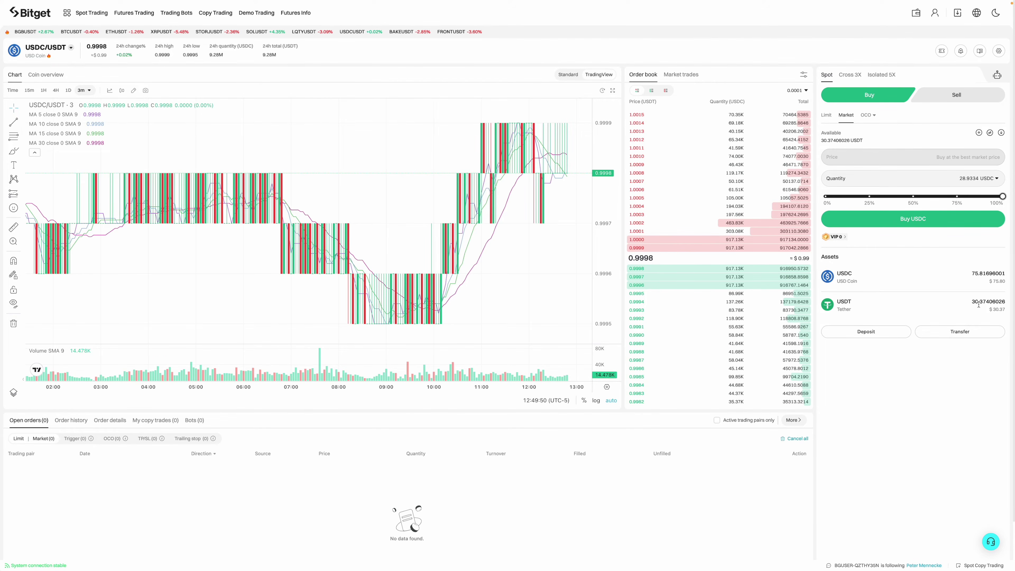
pyautogui.click(937, 227)
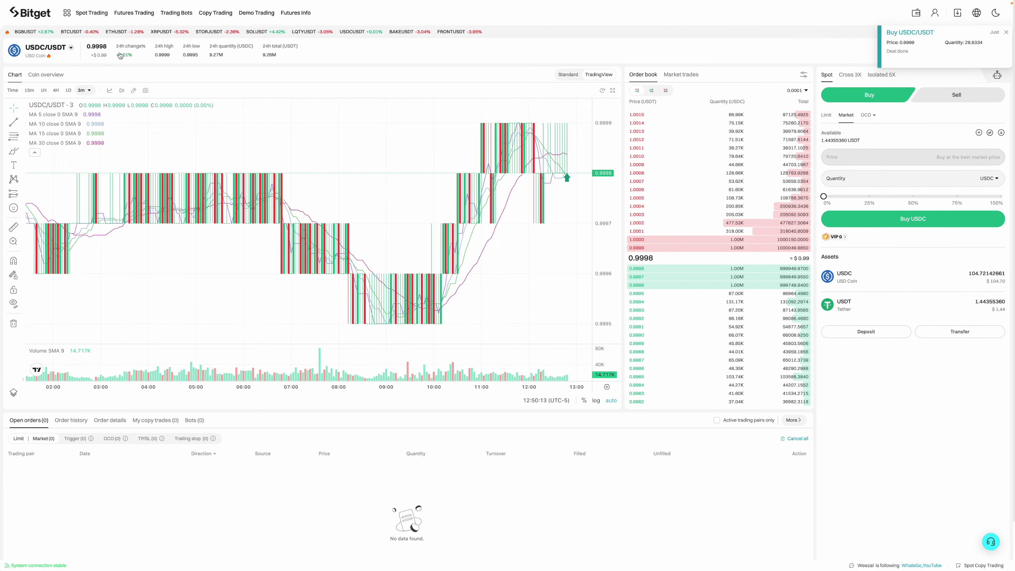
pyautogui.click(35, 19)
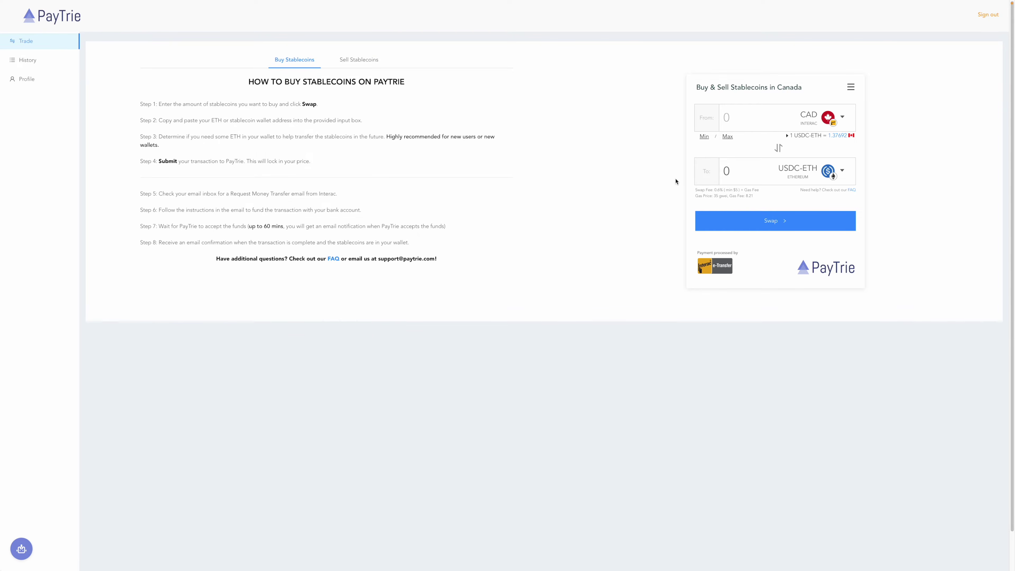
# Step: On PayTrie, reverse the swap direction to pay out in CAD and choose USDC-BSC as the coin to sell
pyautogui.click(778, 148)
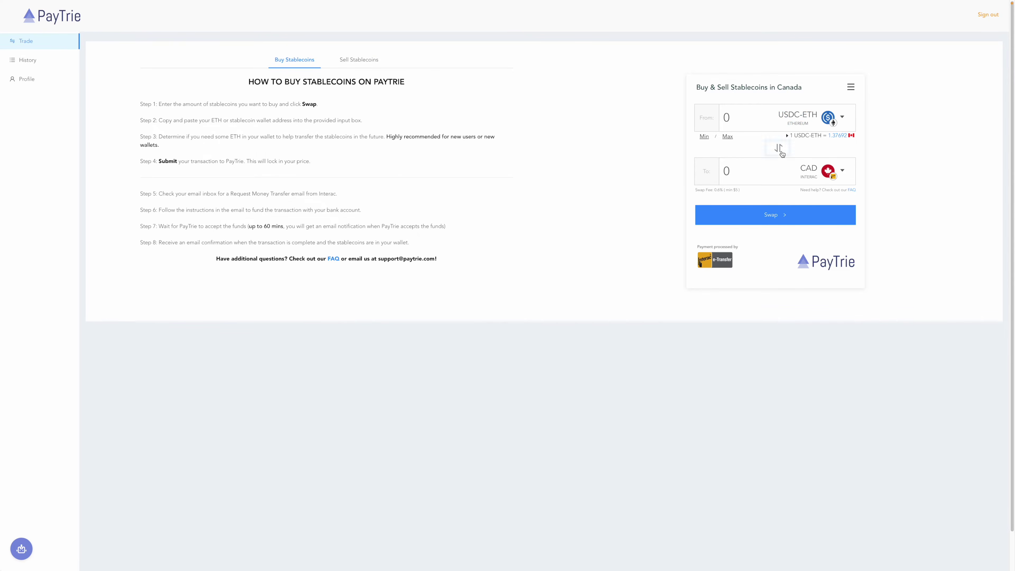
pyautogui.click(833, 122)
pyautogui.scroll(-1, 817, 158)
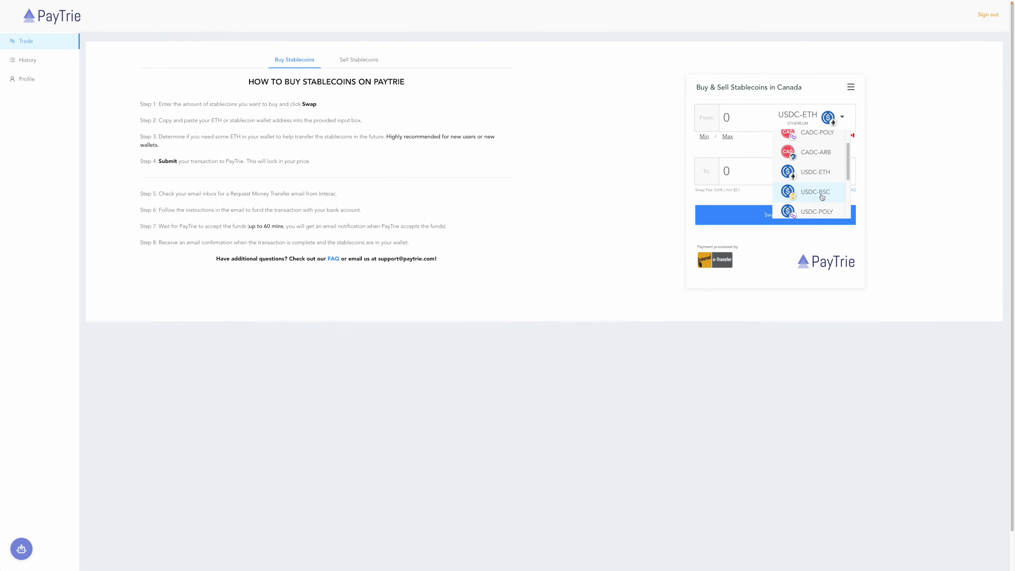
pyautogui.click(821, 195)
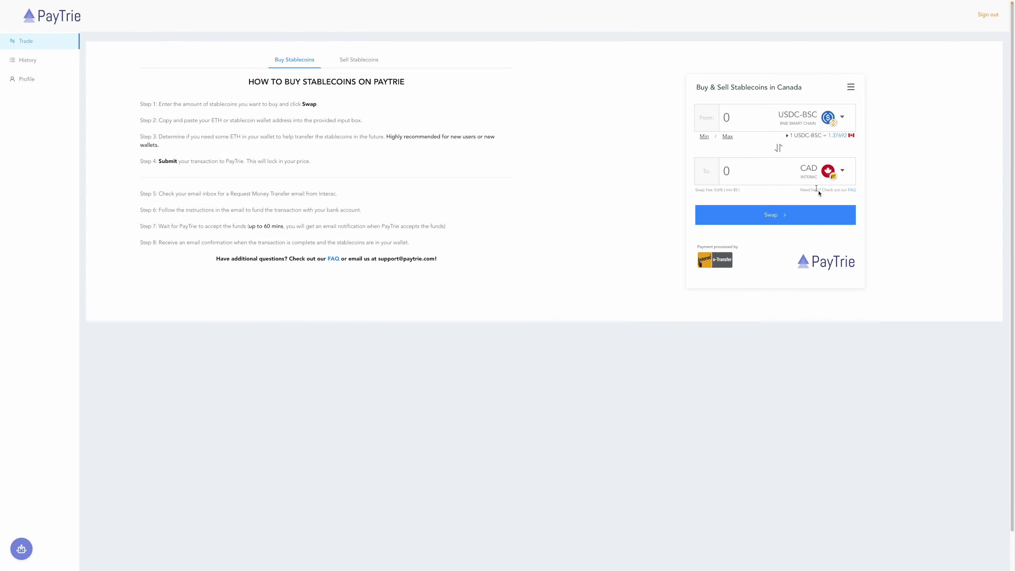
# Step: Set the amount of USDC-BSC to sell to 100 and proceed with the swap
pyautogui.click(756, 118)
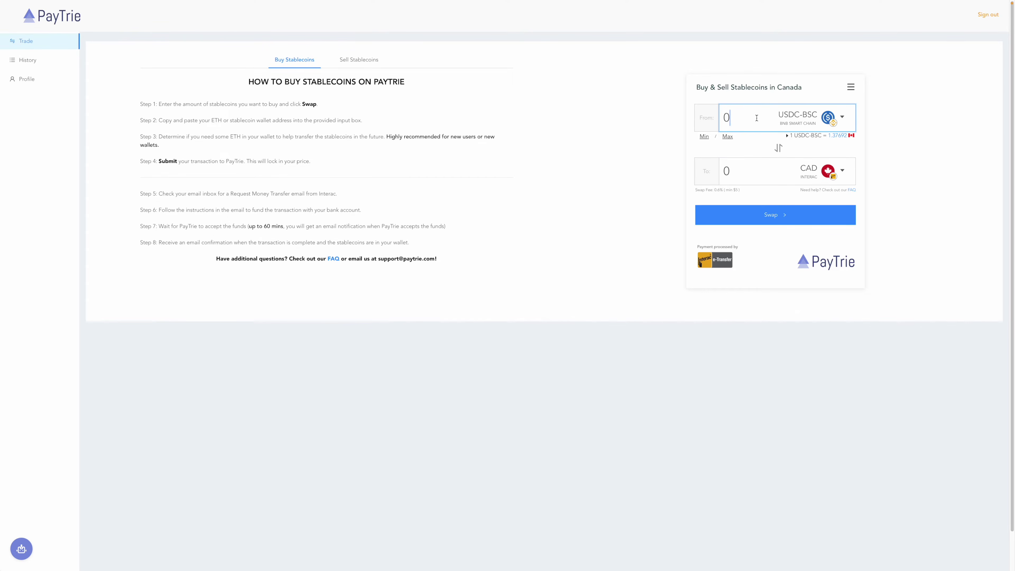
pyautogui.press('BackSpace')
pyautogui.write('100')
pyautogui.click(768, 217)
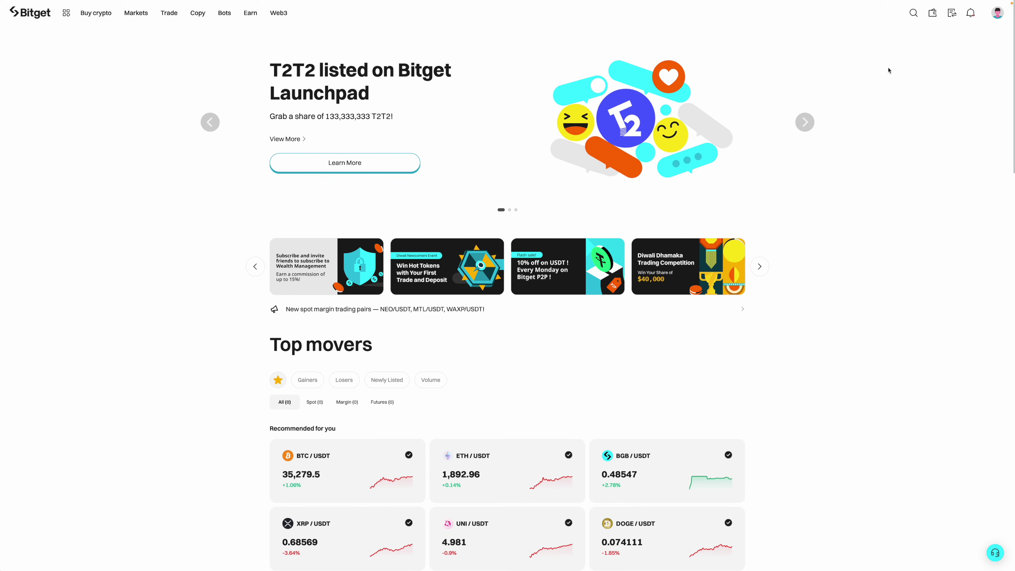
# Step: On Bitget, open the USDC deposit page from the spot account and copy the deposit address for the BSC (BEP20) network
pyautogui.moveTo(933, 14)
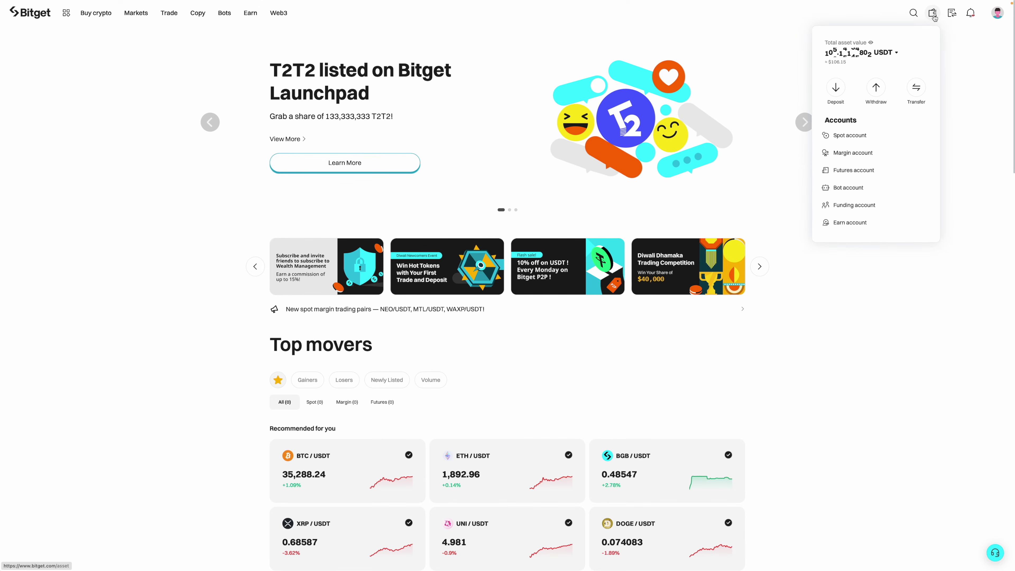
pyautogui.click(852, 137)
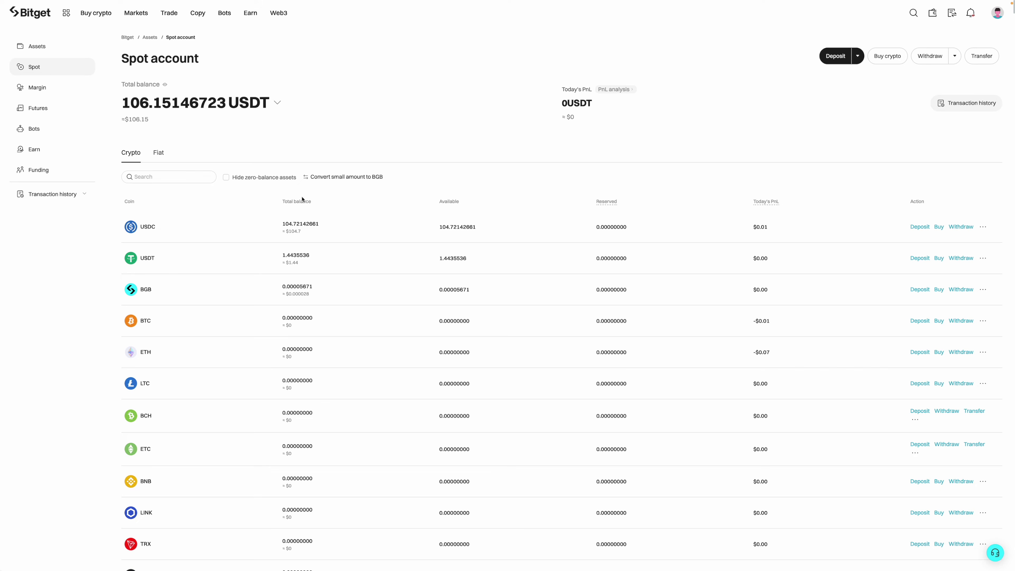
pyautogui.click(920, 227)
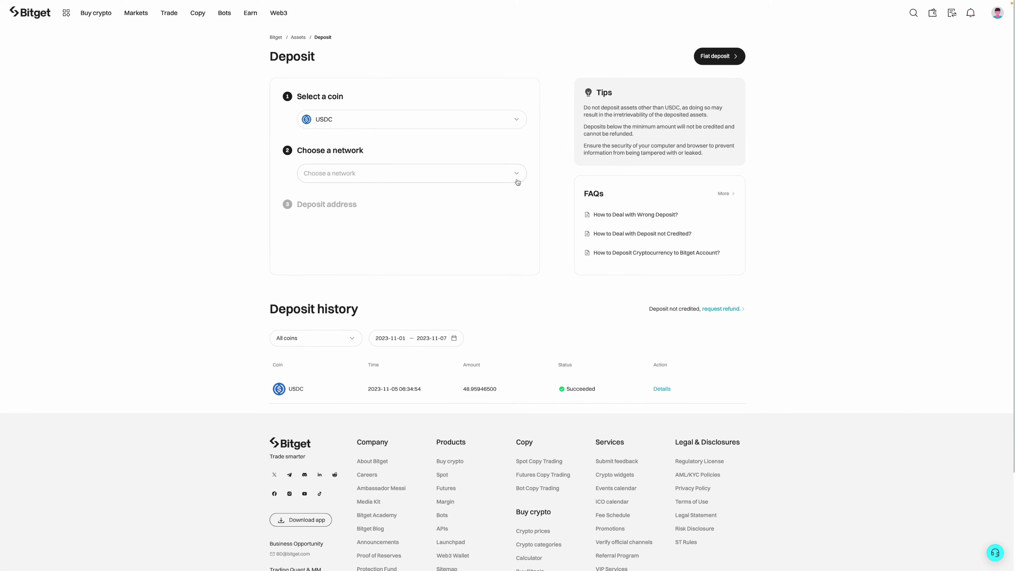
pyautogui.click(516, 182)
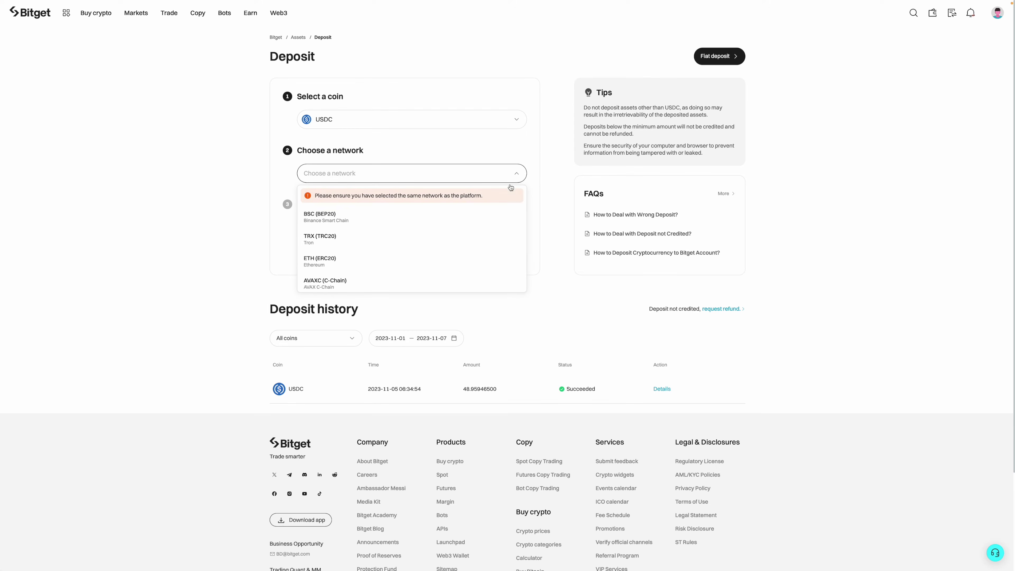
pyautogui.click(325, 218)
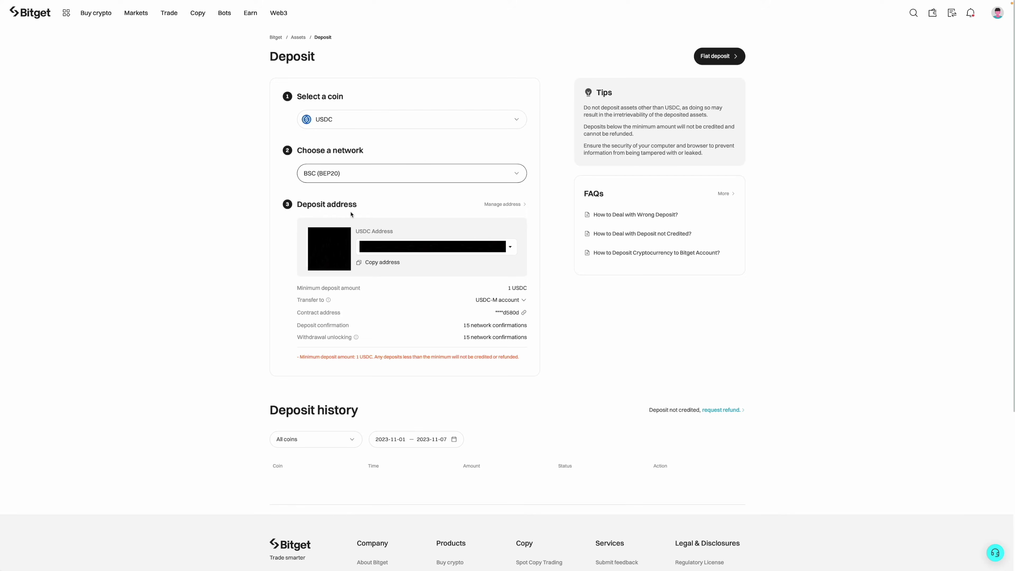
pyautogui.click(380, 264)
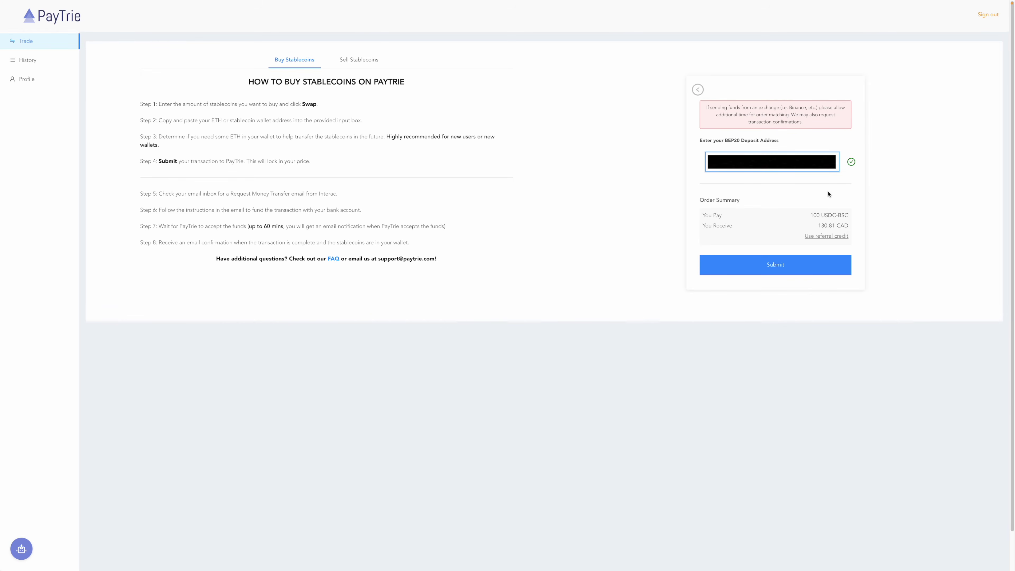
# Step: On PayTrie, apply the referral credit to the 100 USDC-BSC order and submit the order
pyautogui.click(829, 236)
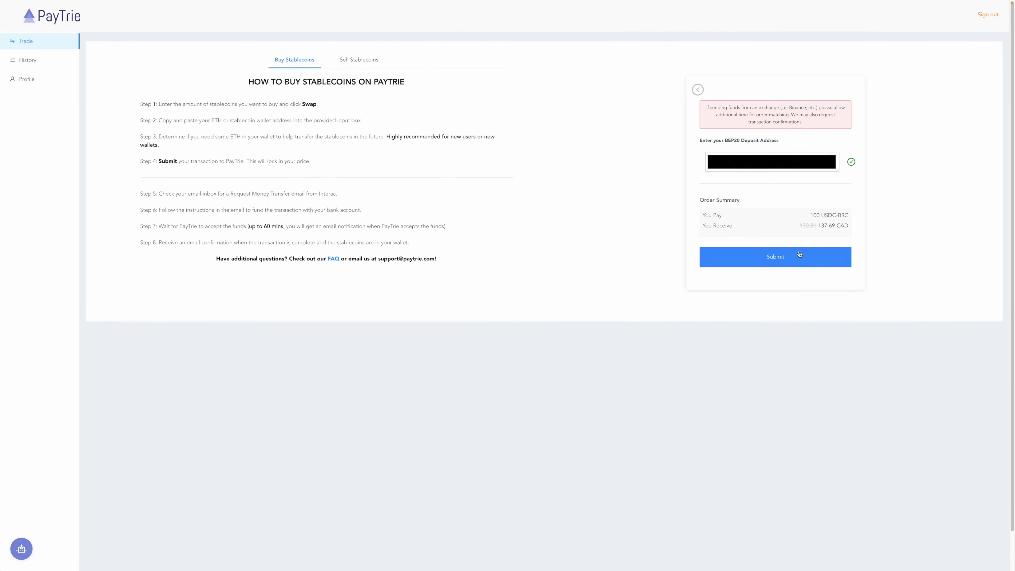
pyautogui.click(786, 261)
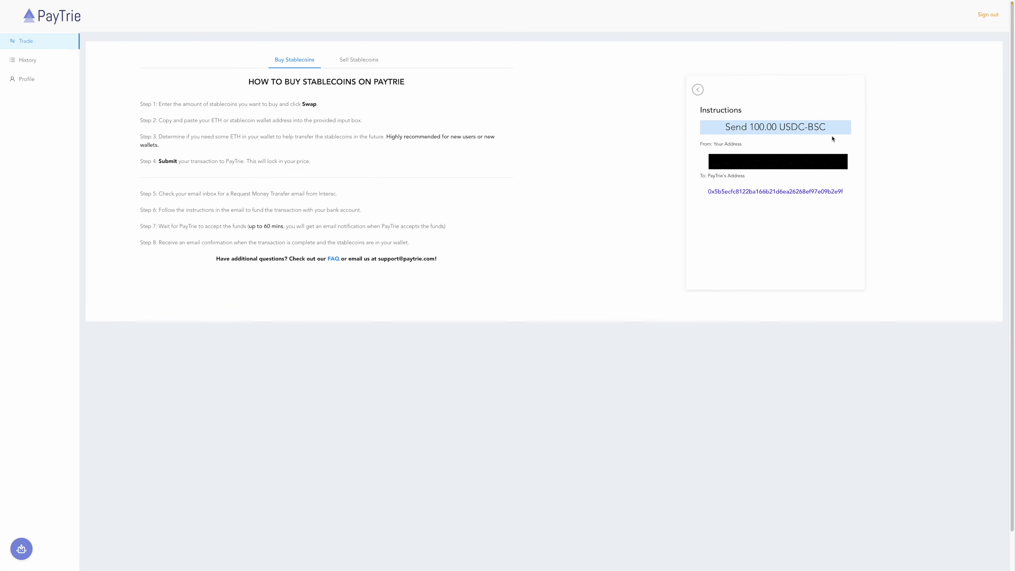
# Step: Copy PayTrie's receiving address and open the USDC withdrawal page from the Bitget spot account
pyautogui.moveTo(843, 191); pyautogui.dragTo(705, 191)
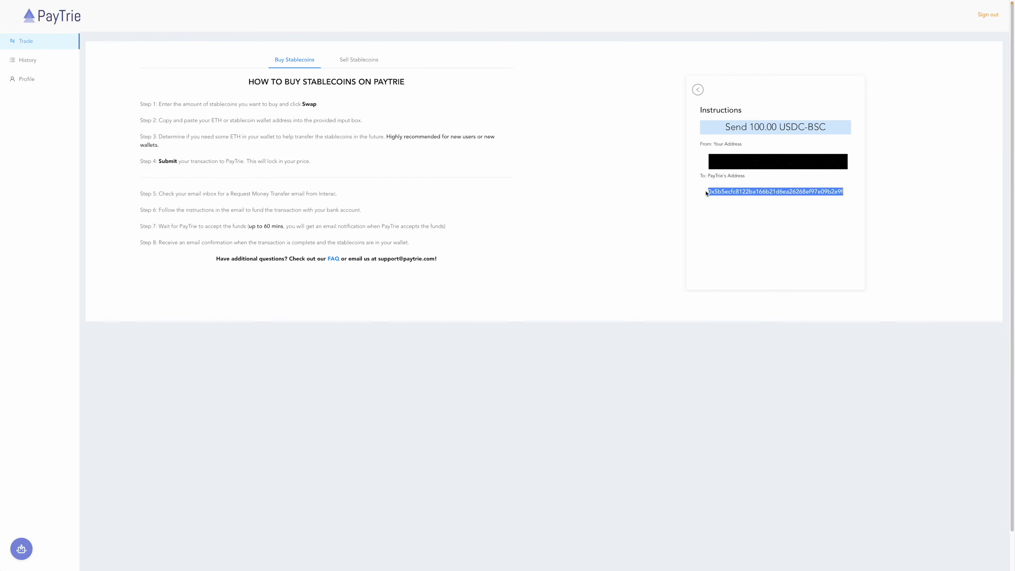
pyautogui.hotkey('ctrl', 'Tab')
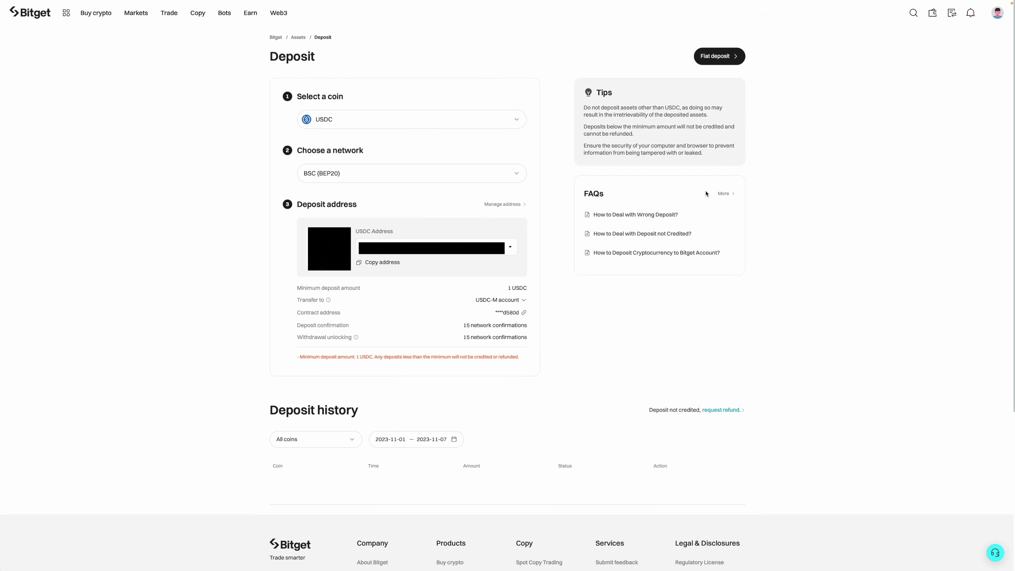
pyautogui.moveTo(932, 14)
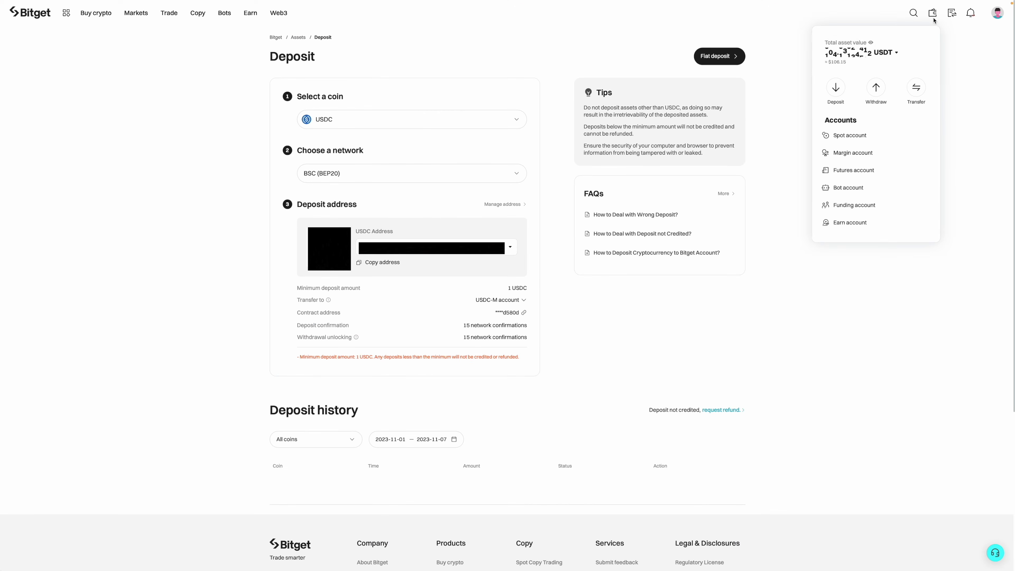
pyautogui.click(861, 137)
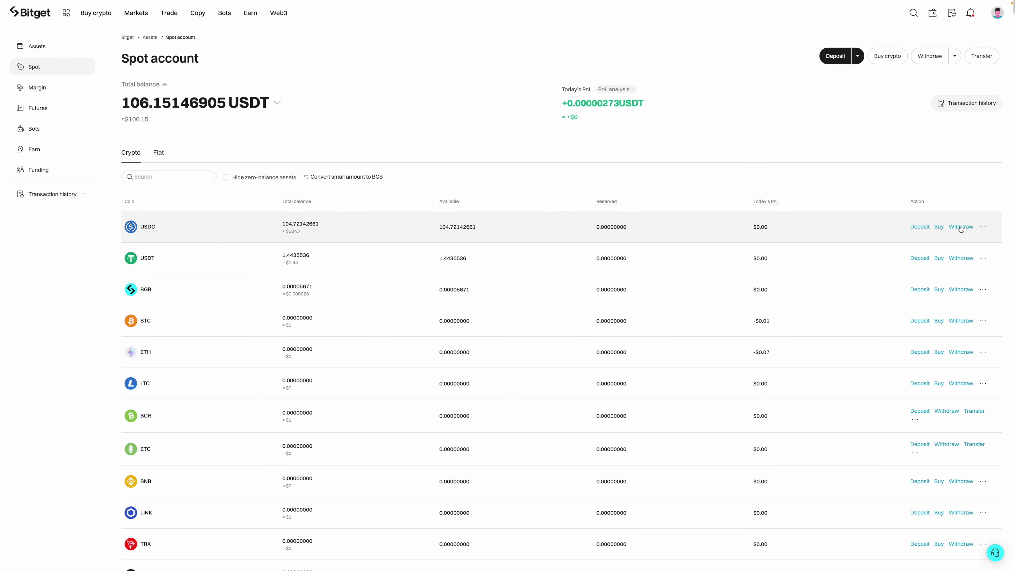
pyautogui.click(960, 227)
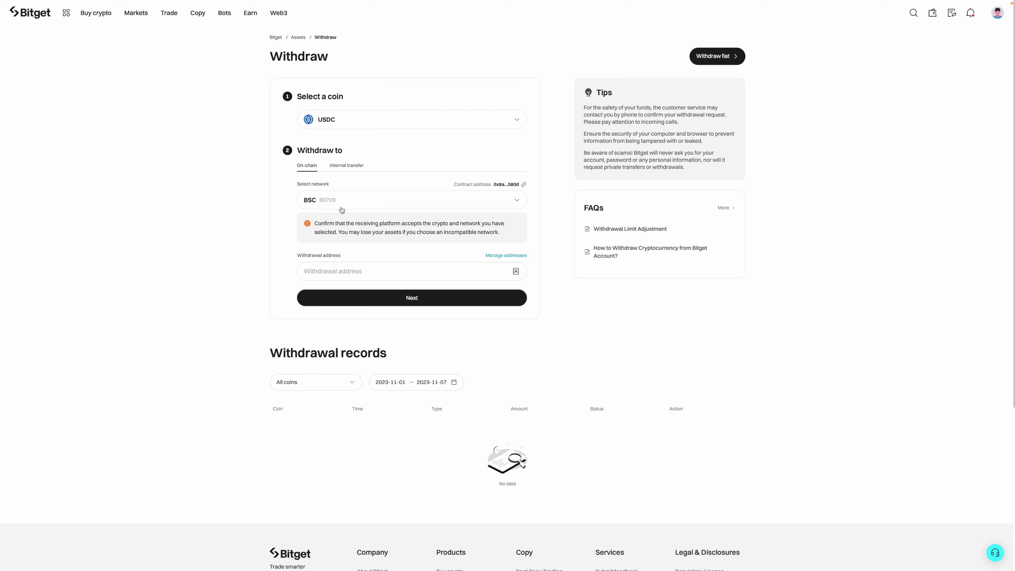
# Step: Paste PayTrie's address as the withdrawal address for the BSC network and continue to the amount section
pyautogui.click(334, 272)
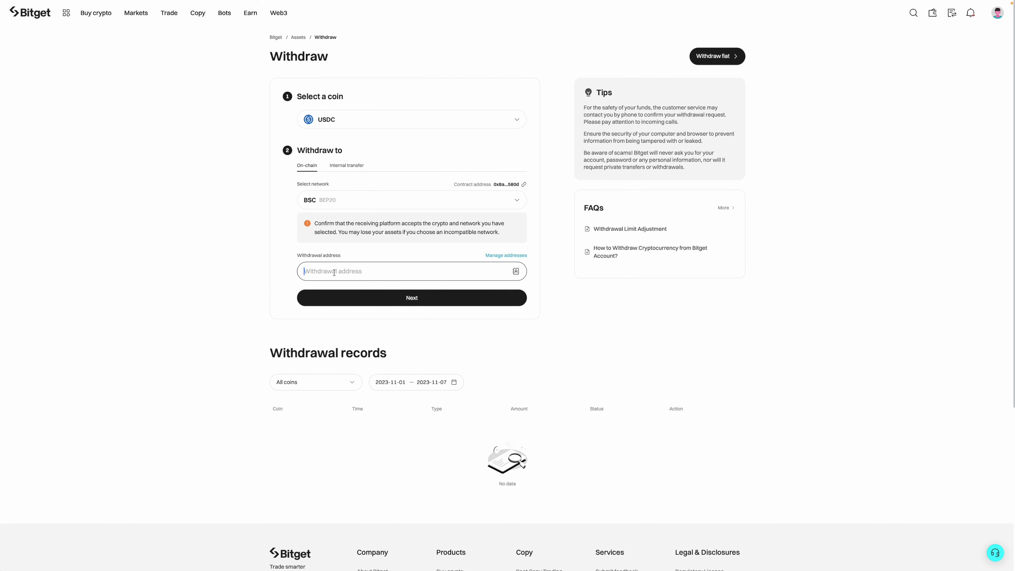
pyautogui.hotkey('ctrl', 'v')
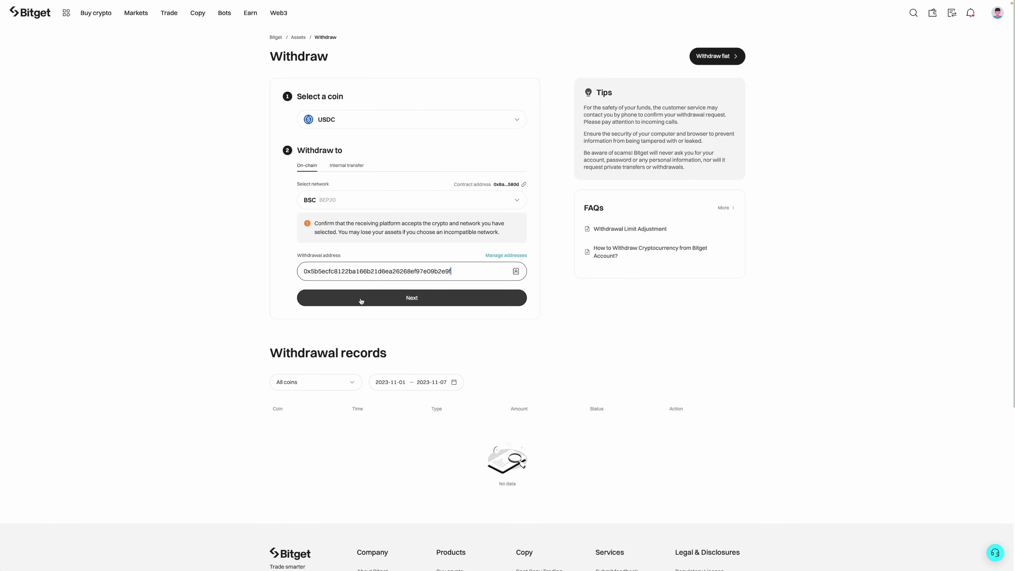
pyautogui.click(380, 303)
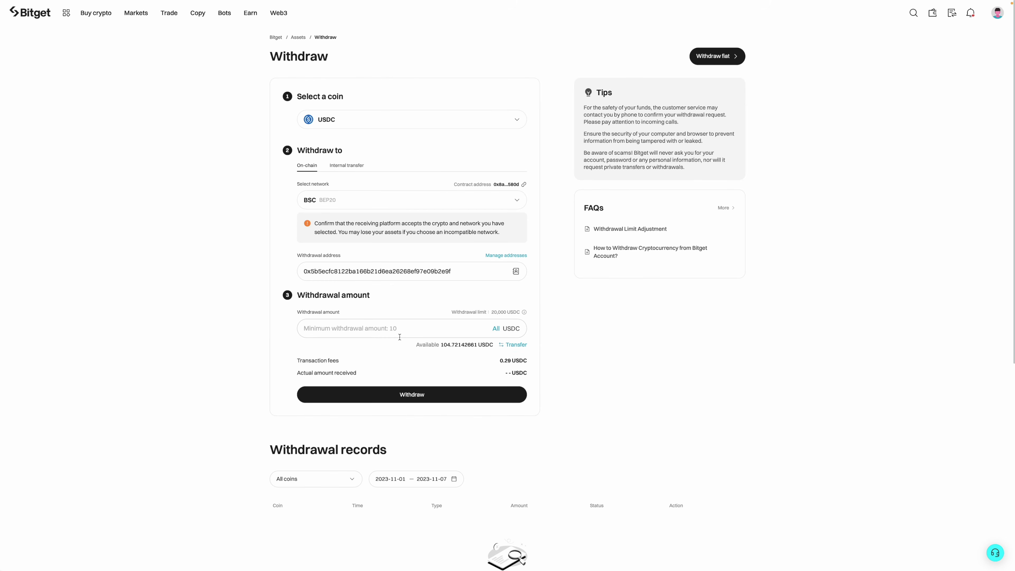
# Step: Request a withdrawal of 100.29 USDC to cover the transaction fee and agree to the withdrawal confirmation
pyautogui.click(399, 332)
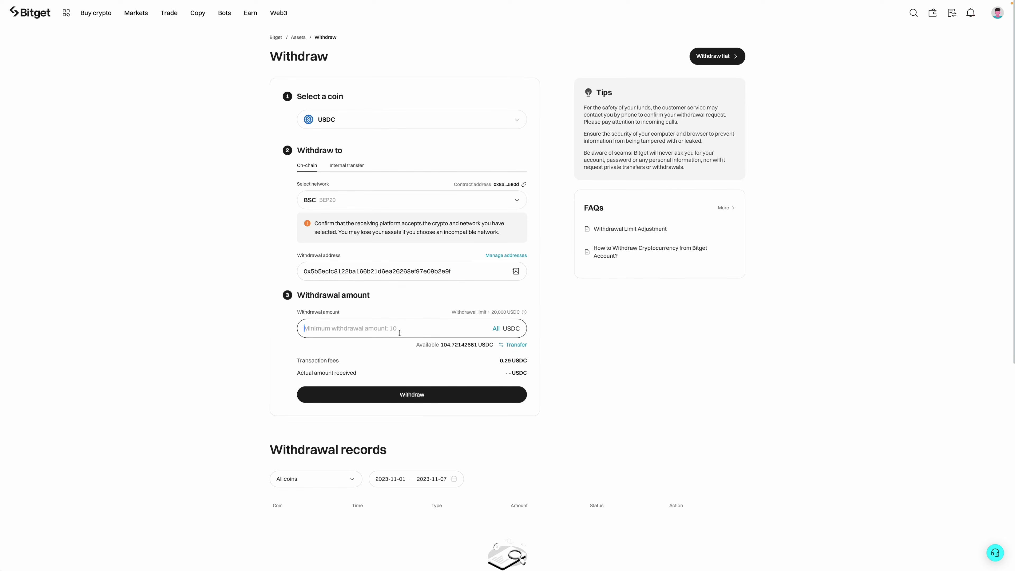
pyautogui.write('100.2')
pyautogui.write('9')
pyautogui.click(421, 402)
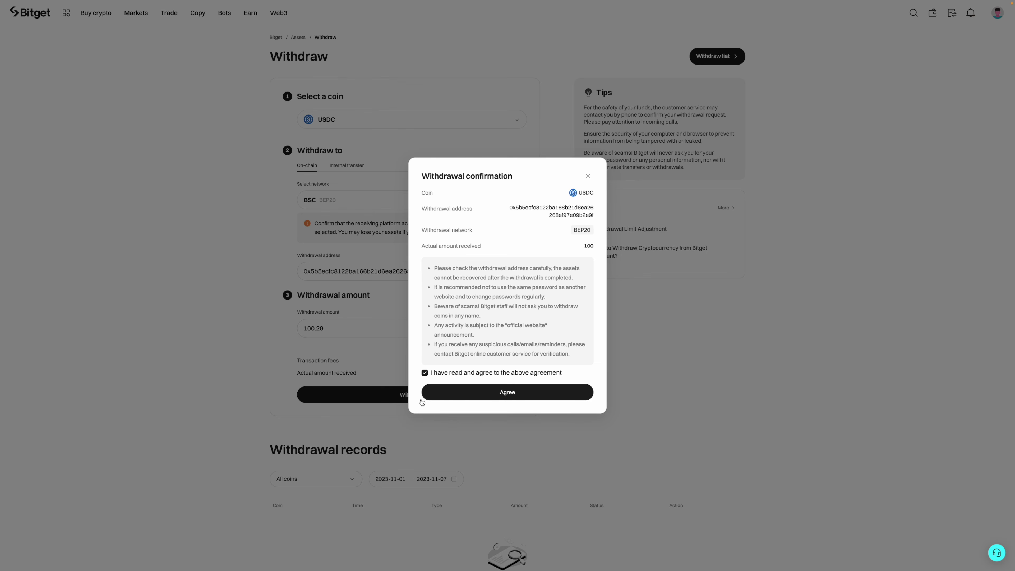
pyautogui.click(517, 392)
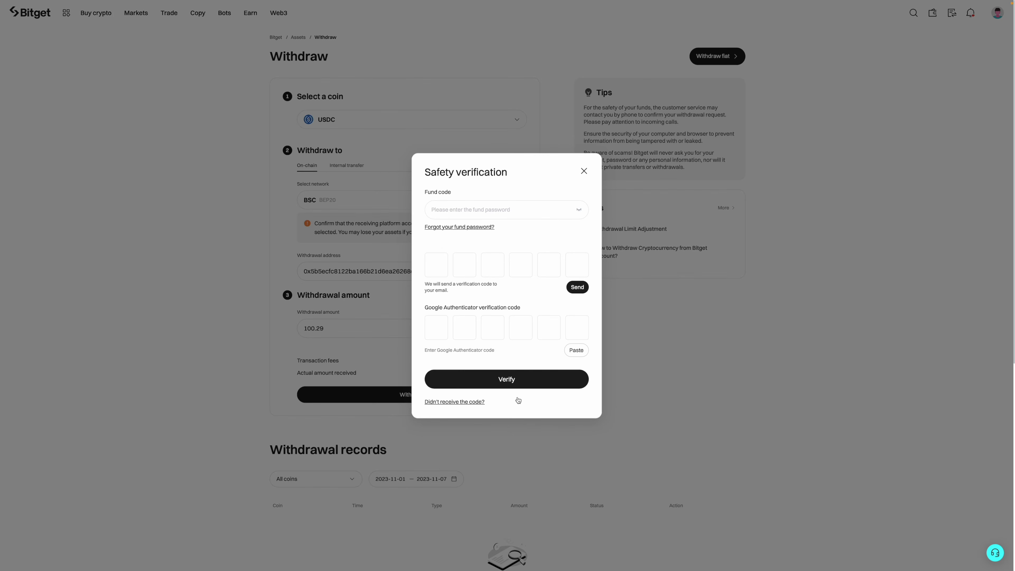